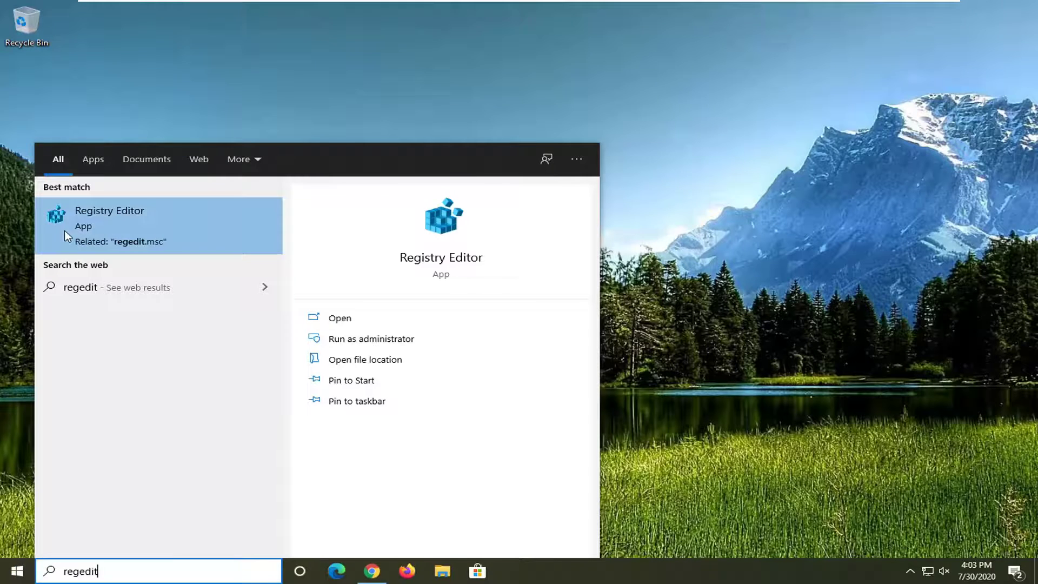
Launch Registry Editor as administrator and approve the UAC prompt.
{"action": "right_click", "coordinate": [87, 222]}
{"action": "left_click", "coordinate": [130, 234]}
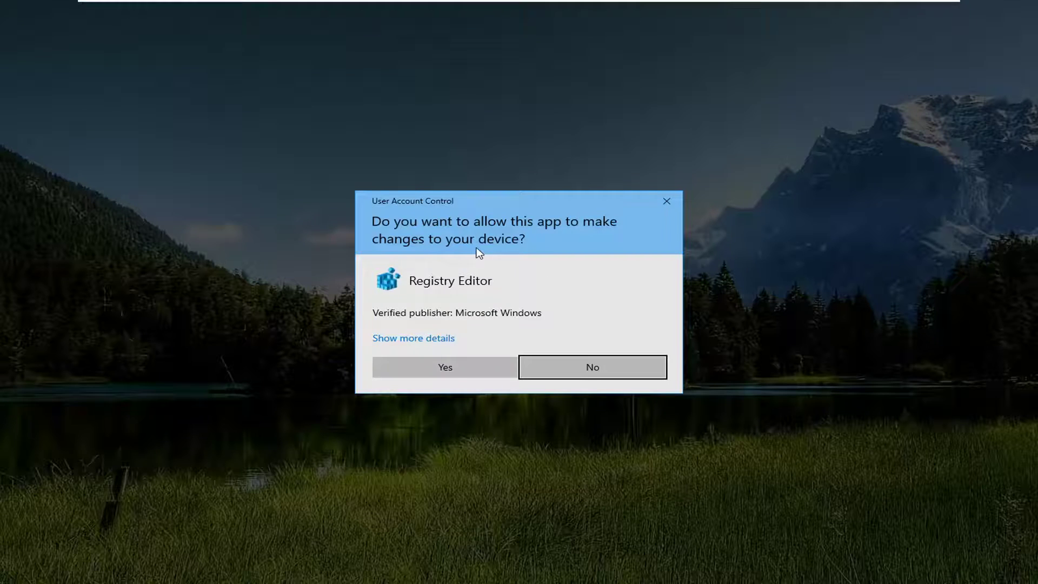
{"action": "left_click", "coordinate": [465, 372]}
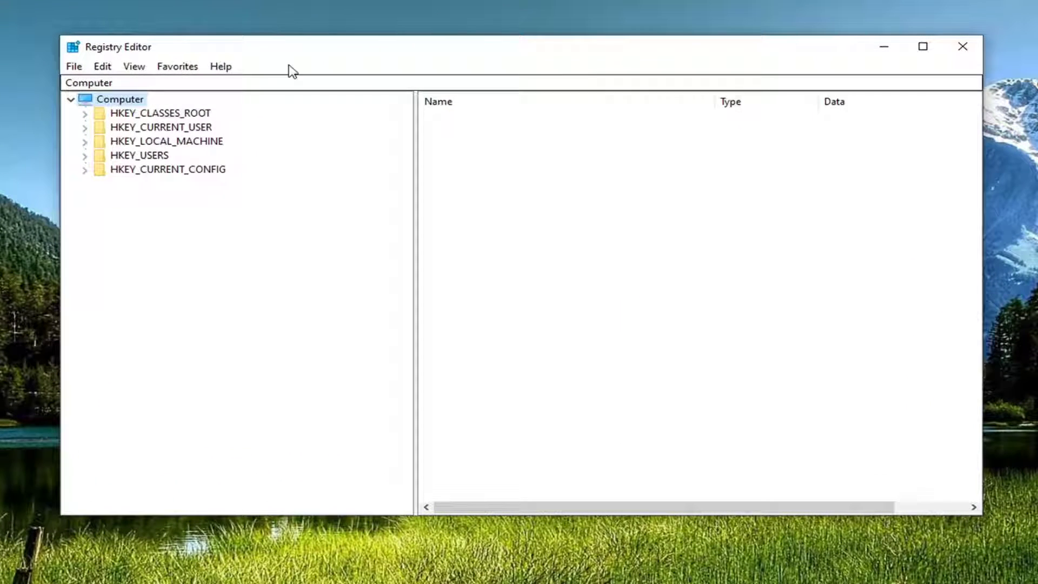
{"action": "left_click", "coordinate": [74, 67]}
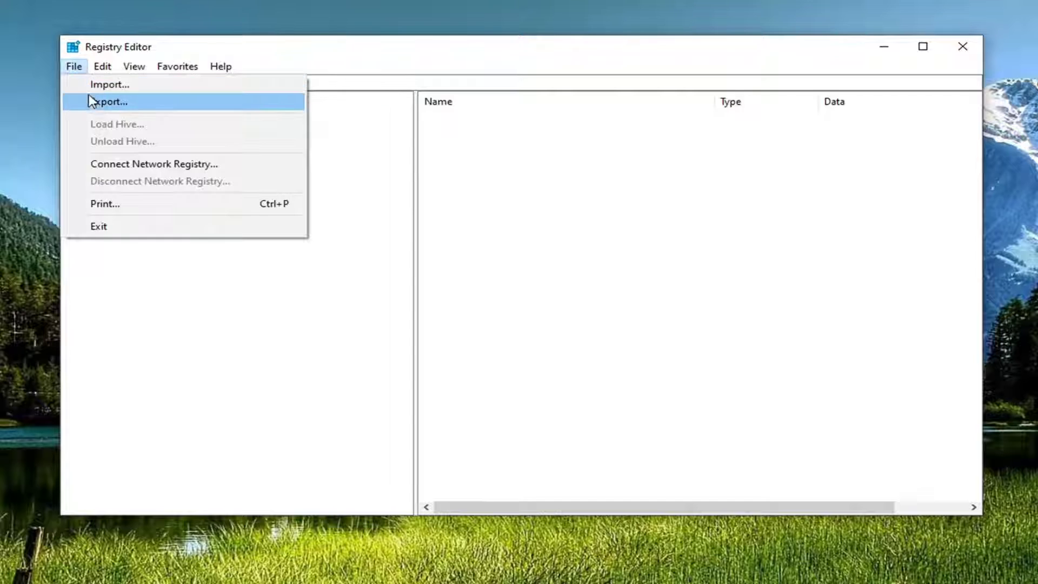
{"action": "left_click", "coordinate": [111, 102]}
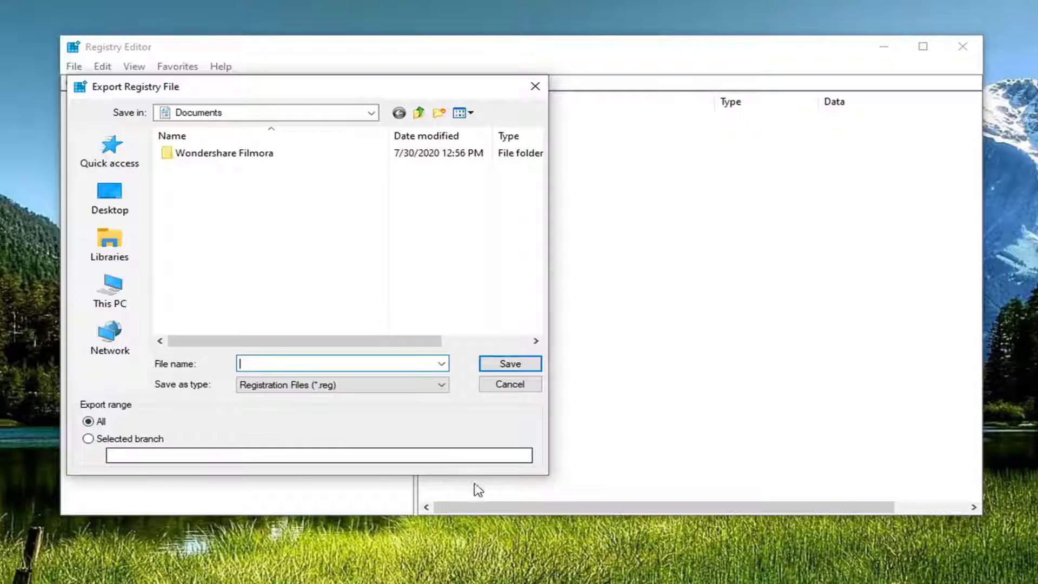
{"action": "left_click", "coordinate": [501, 385]}
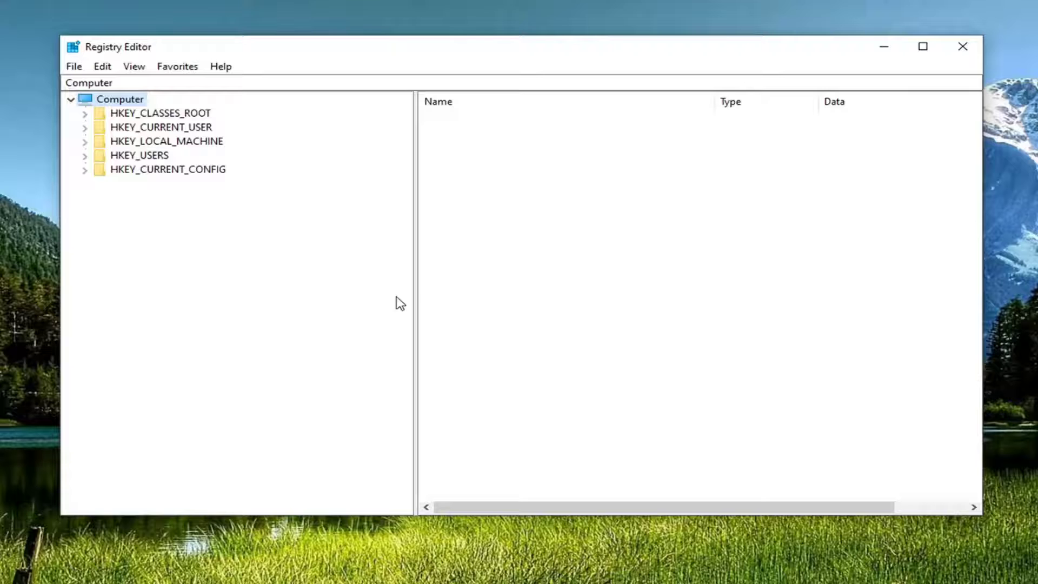
{"action": "left_click", "coordinate": [74, 66]}
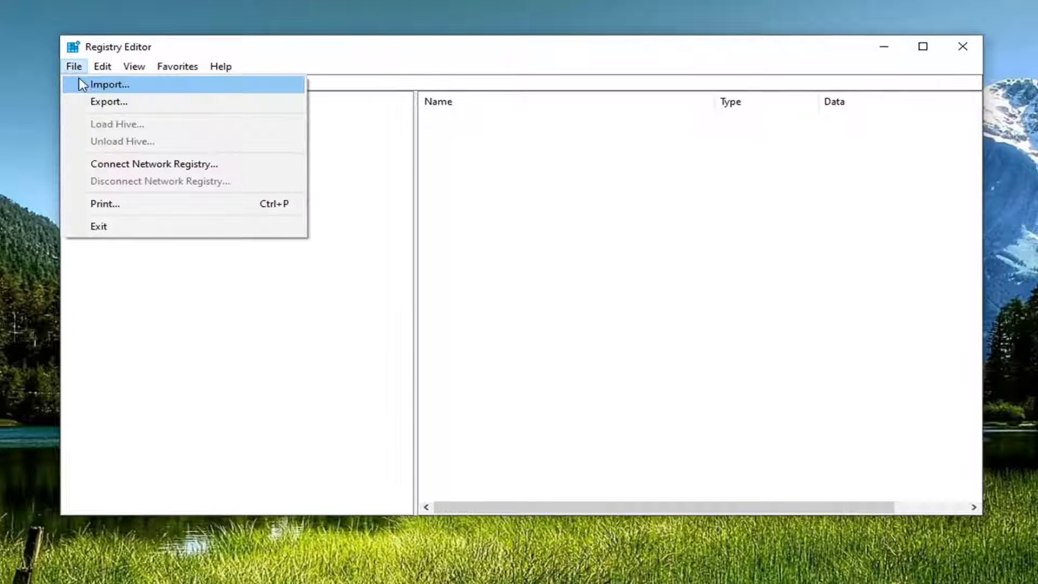
{"action": "left_click", "coordinate": [85, 83]}
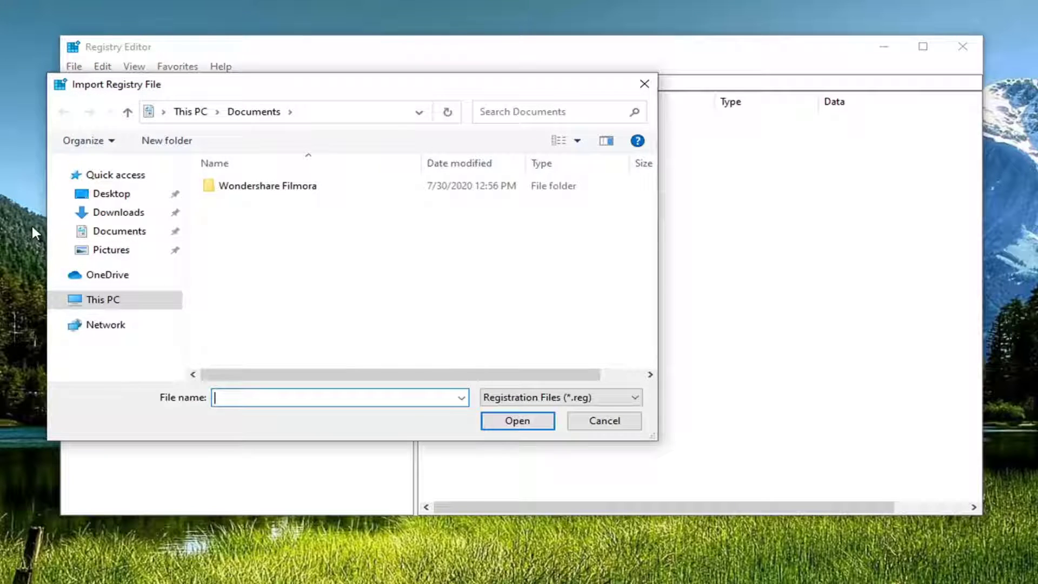
{"action": "left_click", "coordinate": [86, 196]}
{"action": "left_click", "coordinate": [585, 422]}
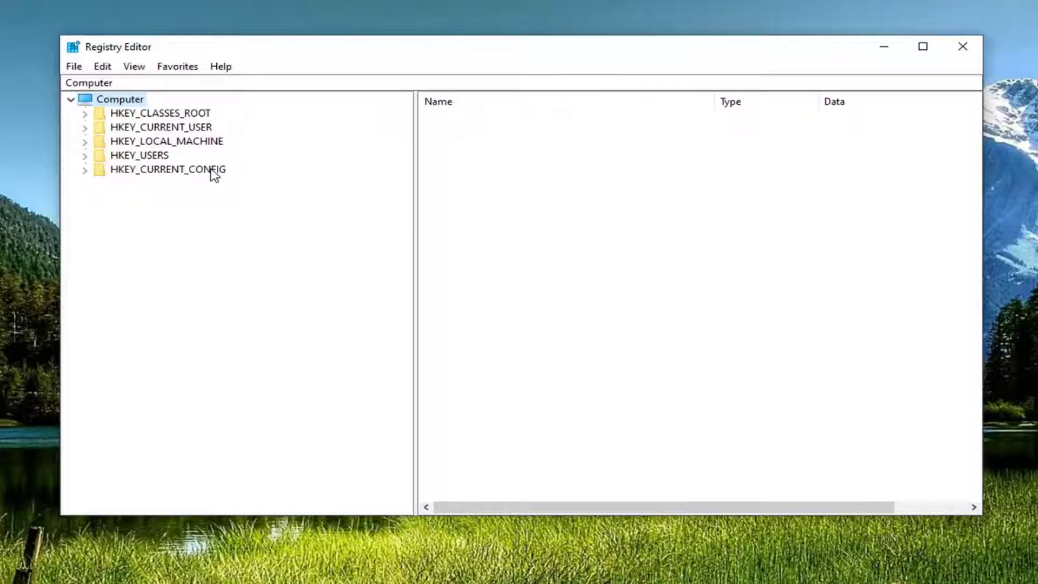
Expand HKEY_CURRENT_USER through SOFTWARE\Microsoft\Windows\CurrentVersion down to the Explorer key.
{"action": "double_click", "coordinate": [193, 128]}
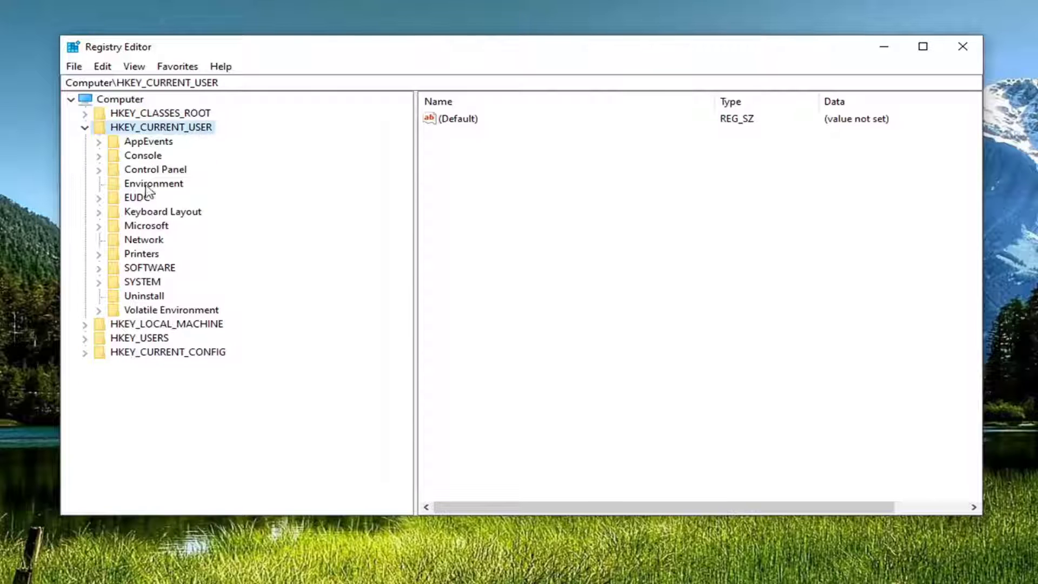
{"action": "double_click", "coordinate": [145, 269]}
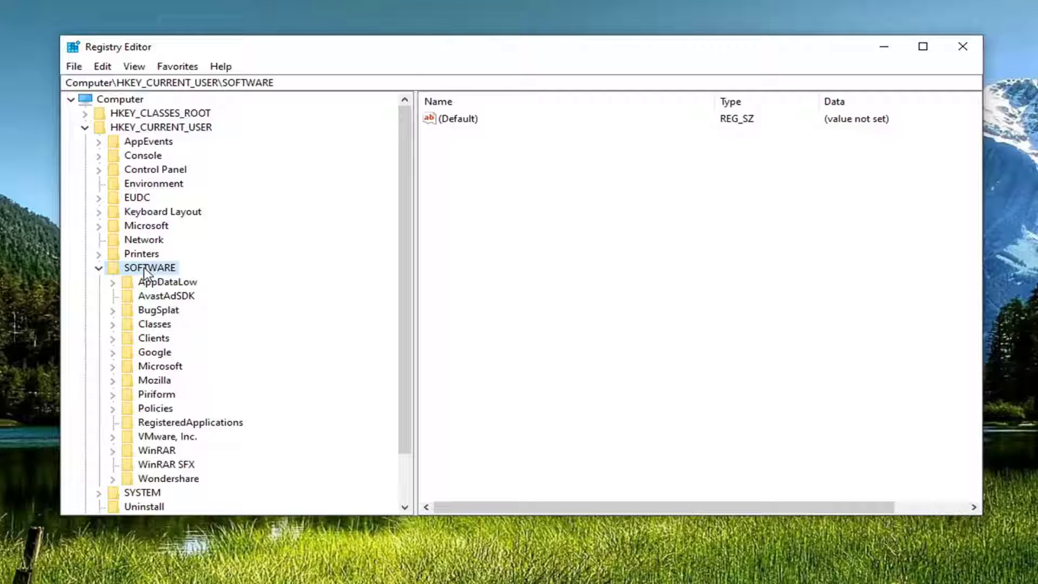
{"action": "scroll", "coordinate": [144, 278], "scroll_direction": "down", "scroll_amount": 1}
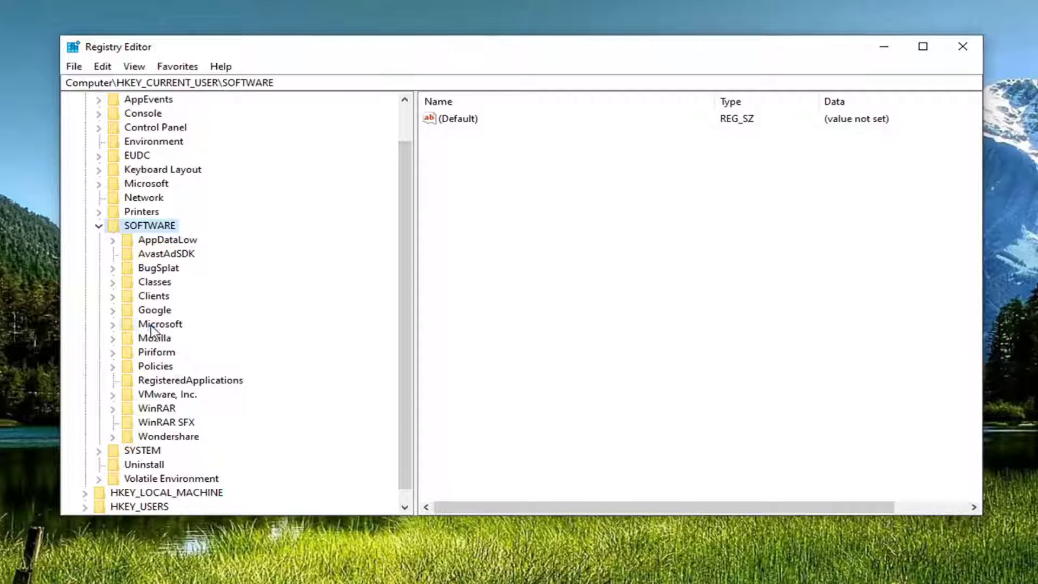
{"action": "double_click", "coordinate": [151, 324]}
{"action": "scroll", "coordinate": [151, 324], "scroll_direction": "down", "scroll_amount": 15}
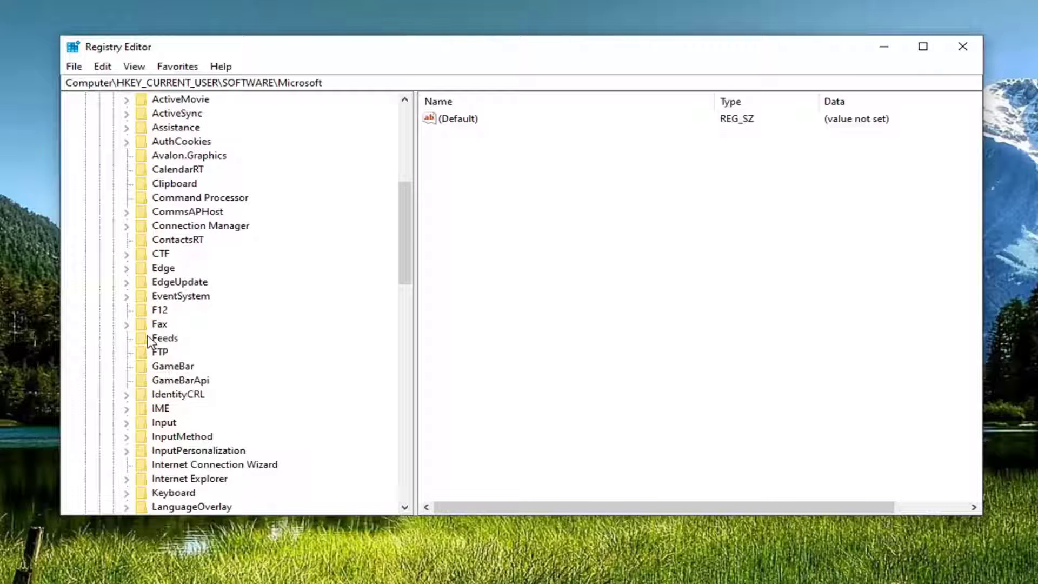
{"action": "scroll", "coordinate": [174, 385], "scroll_direction": "down", "scroll_amount": 4}
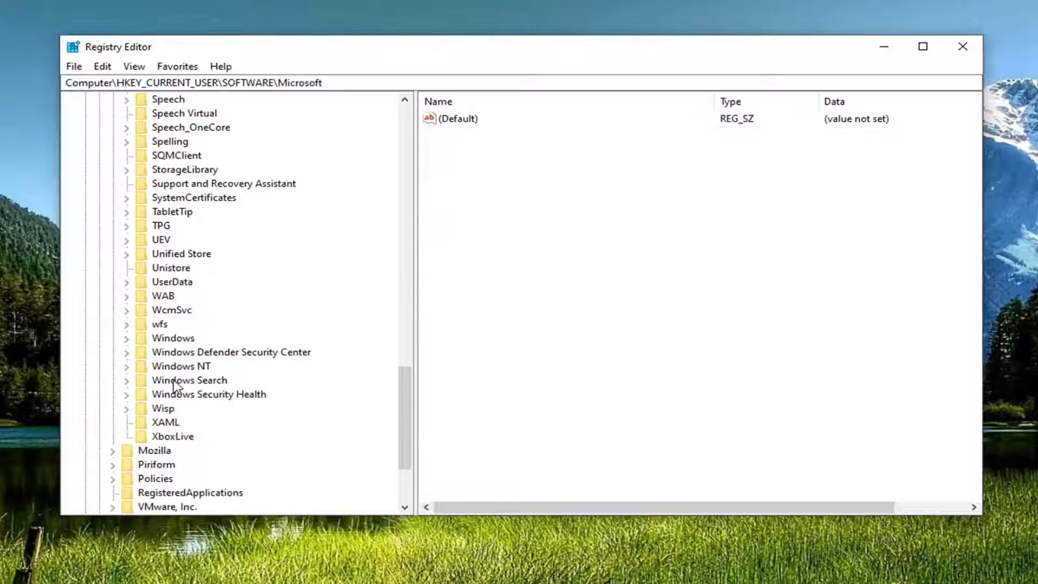
{"action": "double_click", "coordinate": [167, 338]}
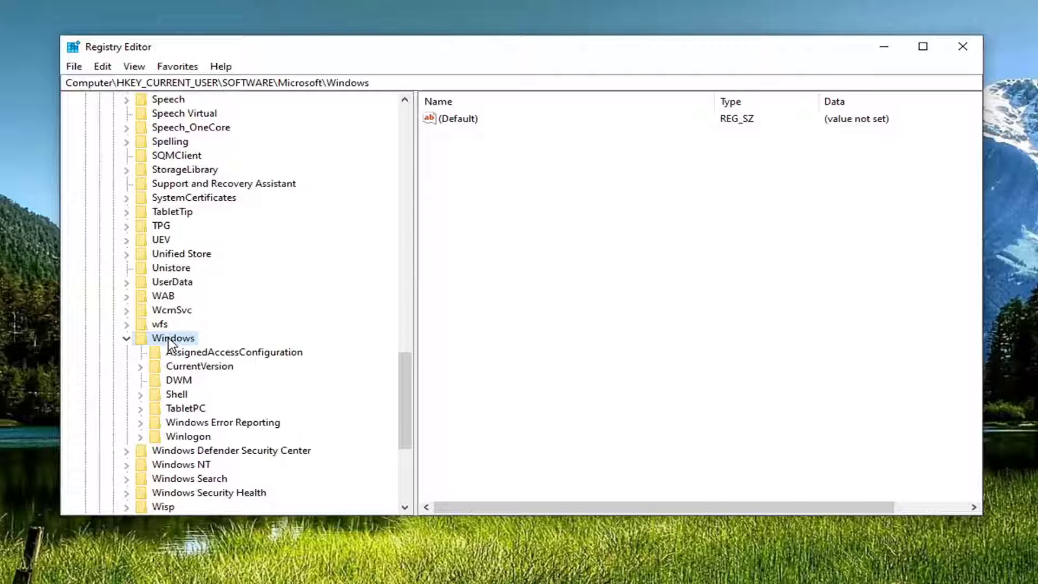
{"action": "double_click", "coordinate": [190, 366]}
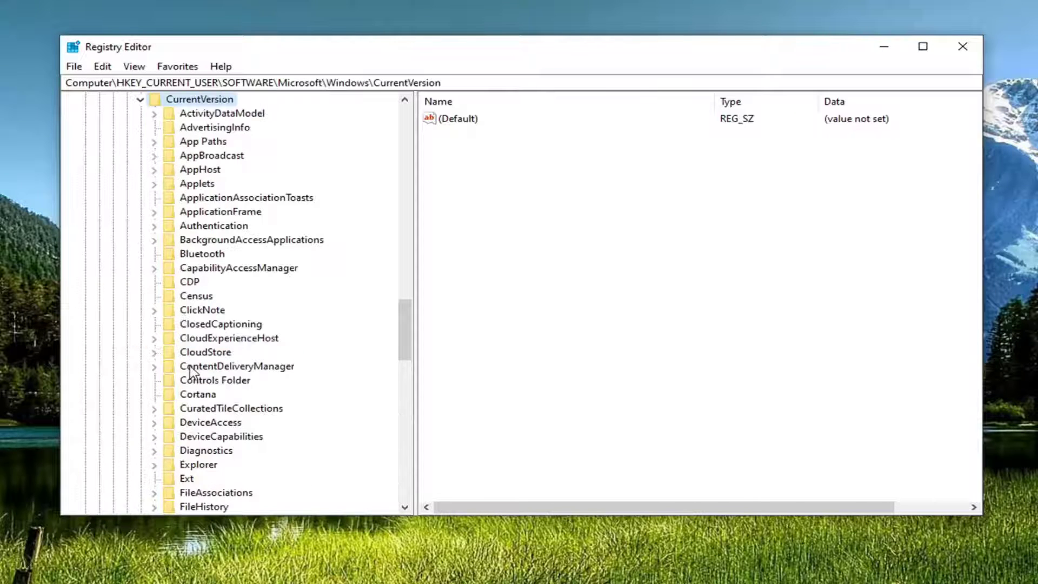
{"action": "scroll", "coordinate": [190, 373], "scroll_direction": "down", "scroll_amount": 2}
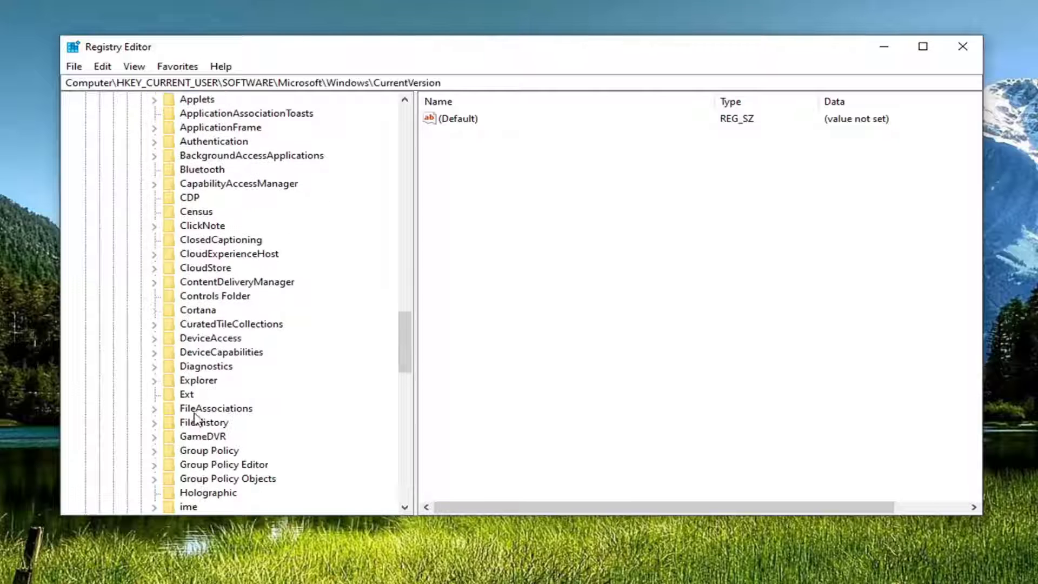
{"action": "double_click", "coordinate": [191, 381]}
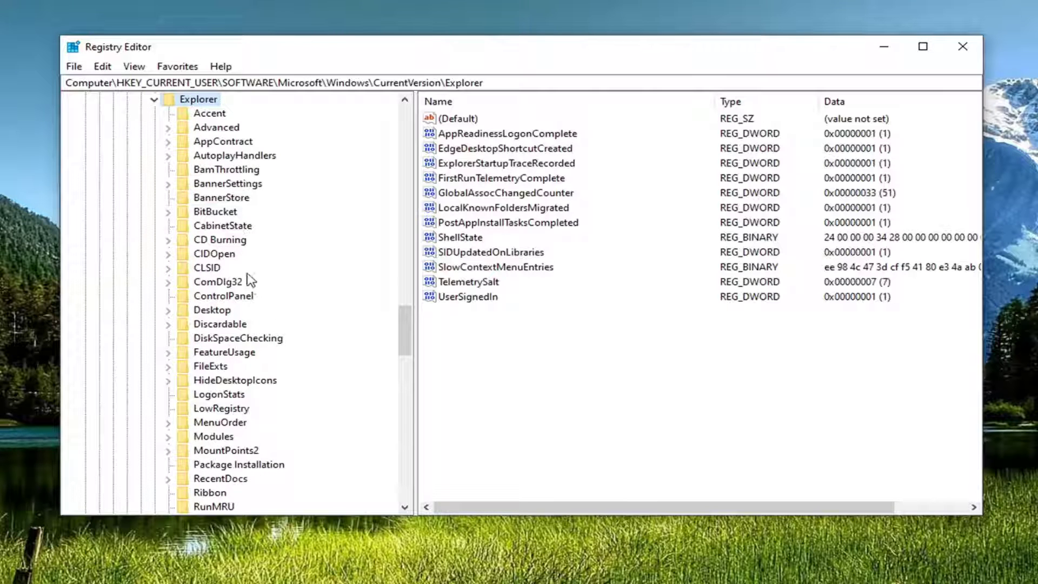
Select the Serialize subkey, then open and dismiss the Explorer key's context menu without adding anything.
{"action": "scroll", "coordinate": [248, 278], "scroll_direction": "up", "scroll_amount": 6}
{"action": "scroll", "coordinate": [197, 435], "scroll_direction": "down", "scroll_amount": 14}
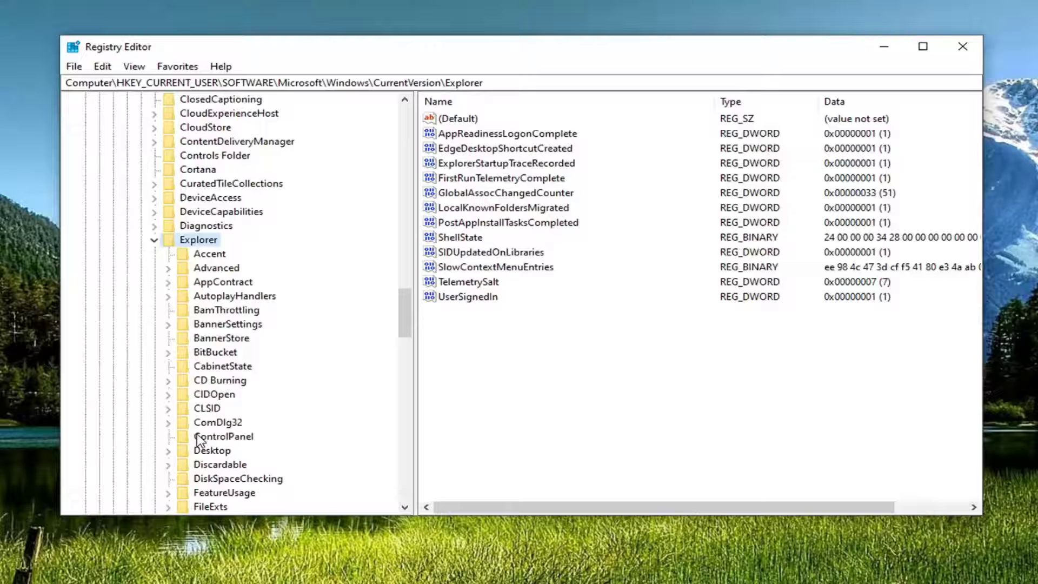
{"action": "left_click", "coordinate": [208, 425]}
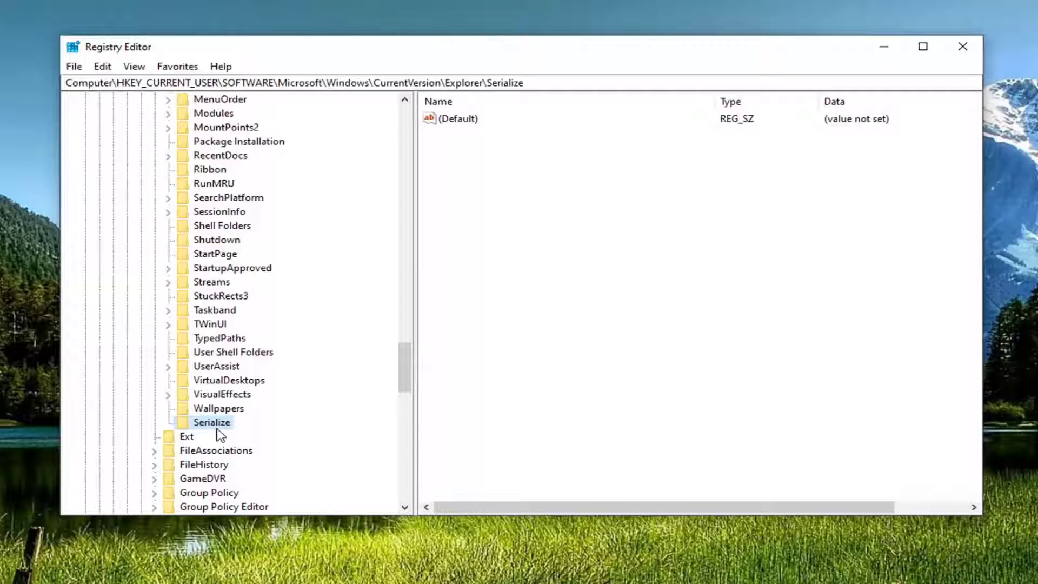
{"action": "scroll", "coordinate": [219, 432], "scroll_direction": "up", "scroll_amount": 13}
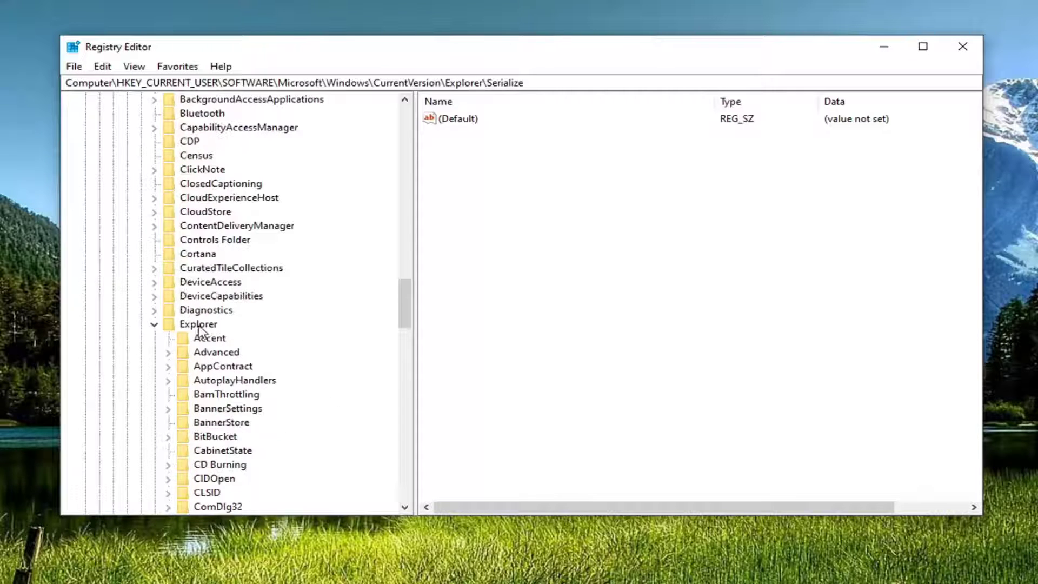
{"action": "right_click", "coordinate": [195, 326]}
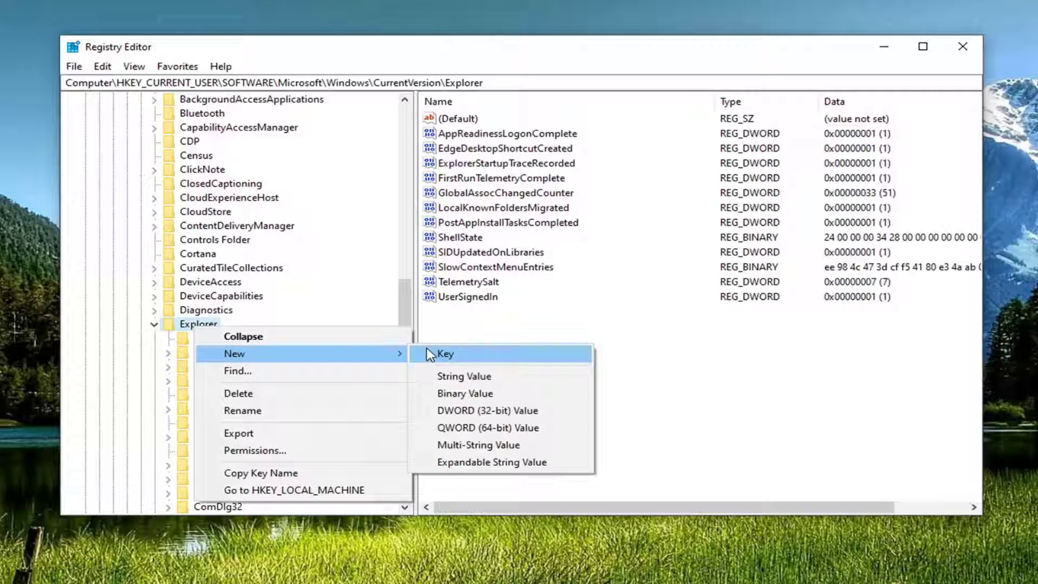
{"action": "left_click", "coordinate": [138, 386]}
{"action": "scroll", "coordinate": [139, 394], "scroll_direction": "down", "scroll_amount": 15}
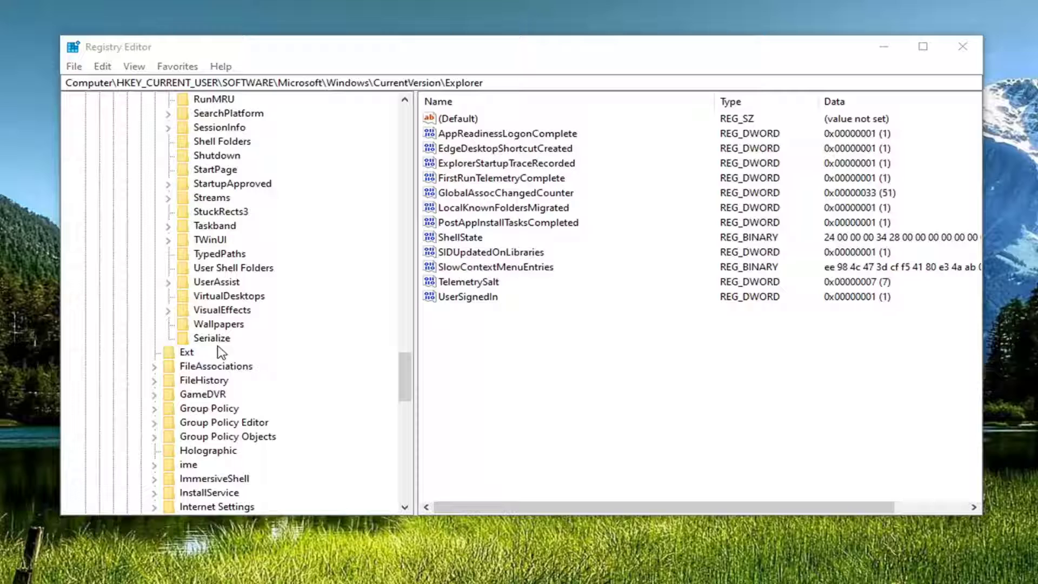
Create a new DWORD (32-bit) value in Serialize named StartupDelayInMSec.
{"action": "left_click", "coordinate": [208, 339]}
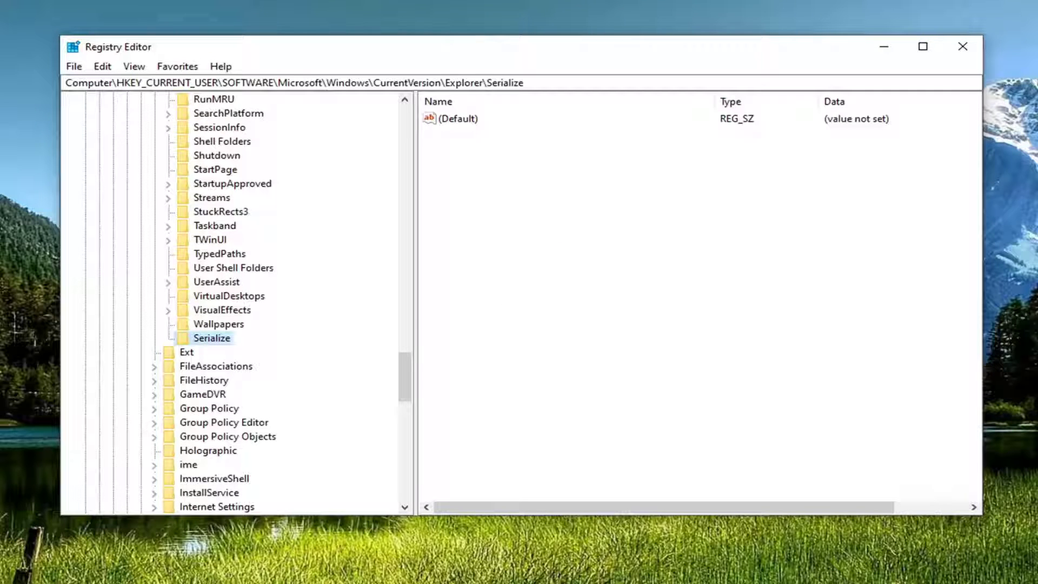
{"action": "right_click", "coordinate": [500, 185]}
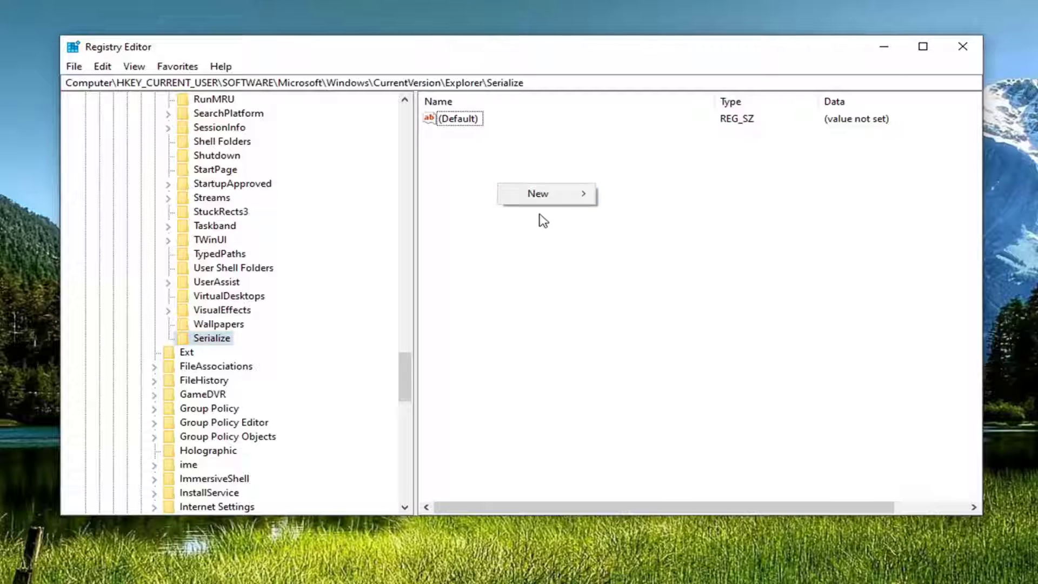
{"action": "mouse_move", "coordinate": [560, 200]}
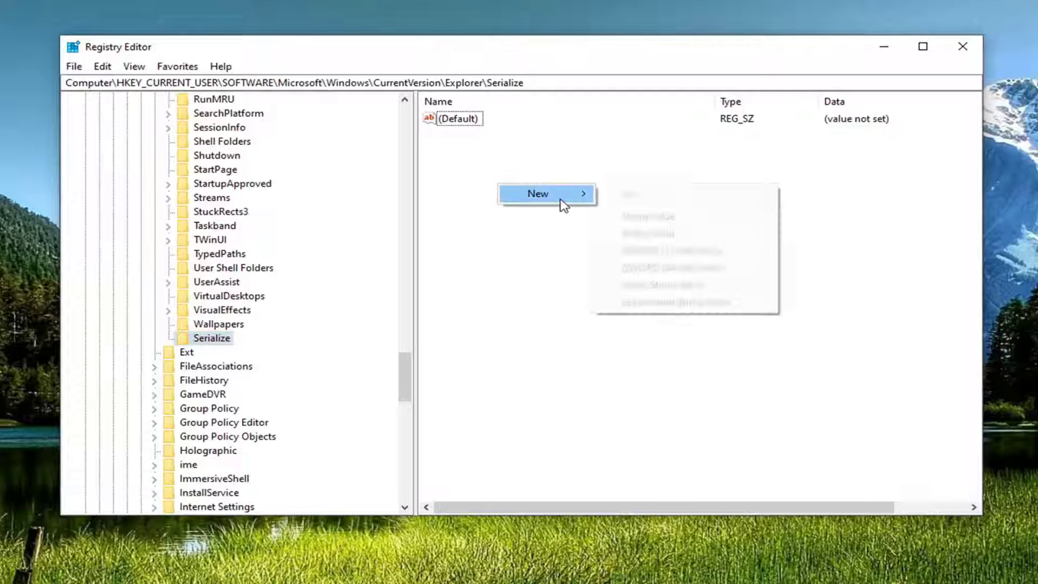
{"action": "left_click", "coordinate": [662, 250]}
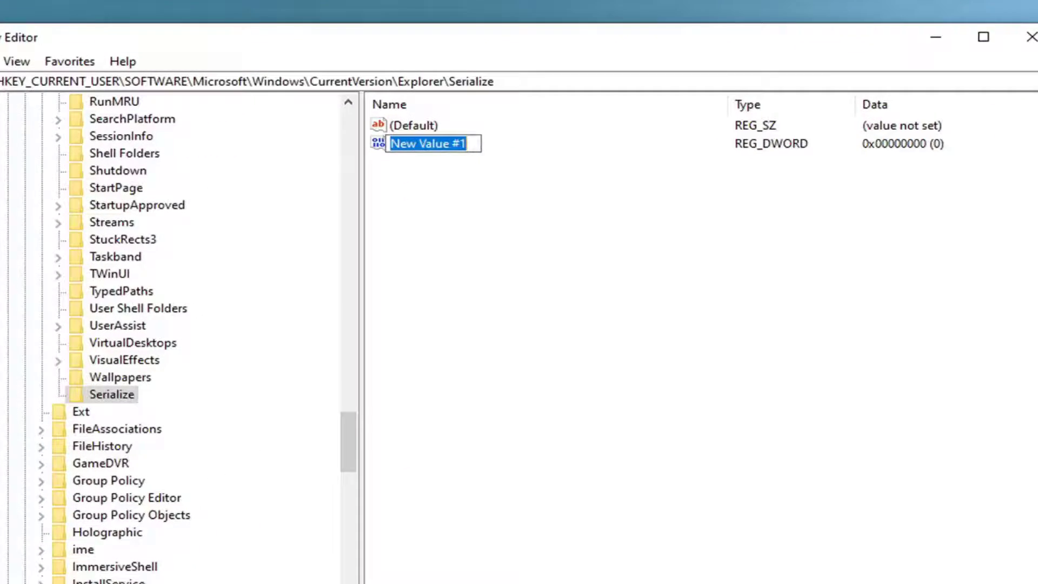
{"action": "right_click", "coordinate": [314, 176]}
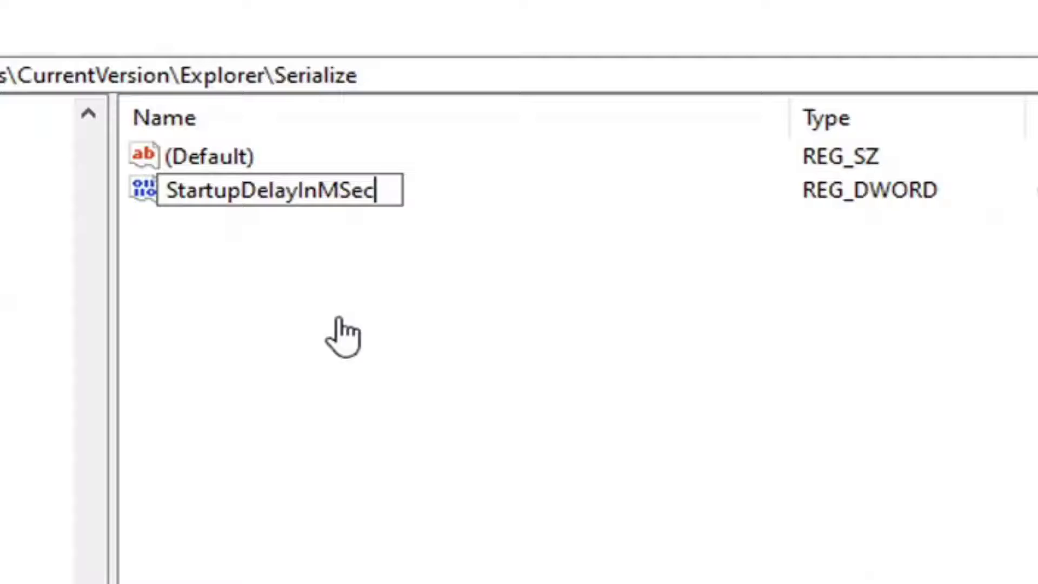
{"action": "key", "text": "Return"}
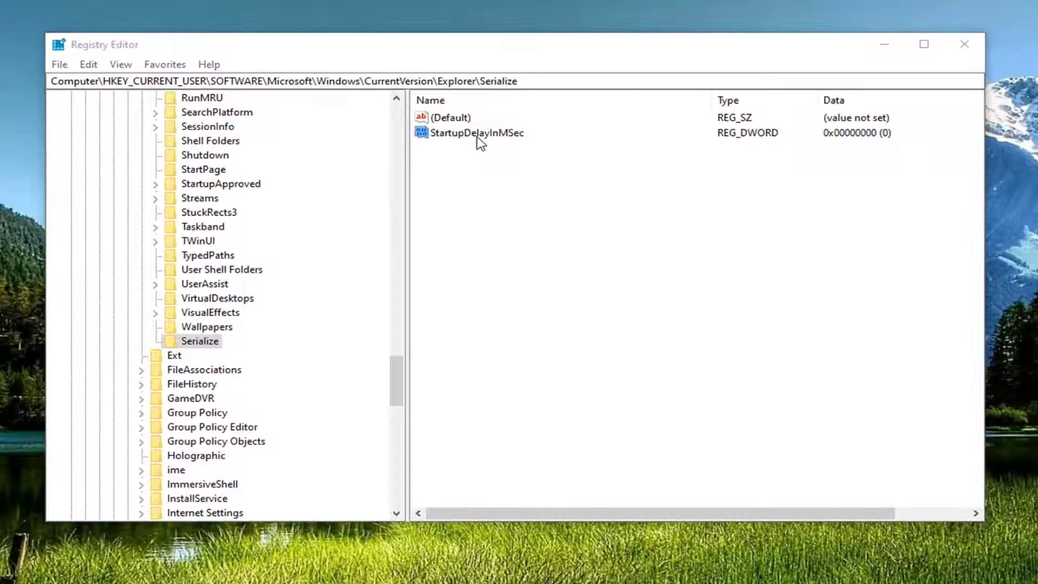
Confirm StartupDelayInMSec's value data stays at 0.
{"action": "double_click", "coordinate": [360, 164]}
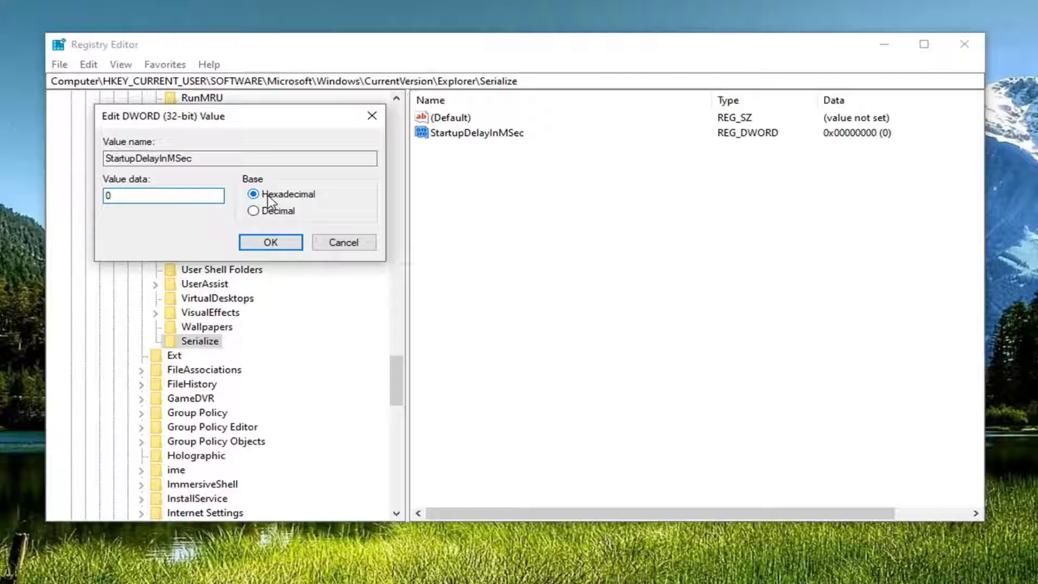
{"action": "left_click", "coordinate": [274, 242]}
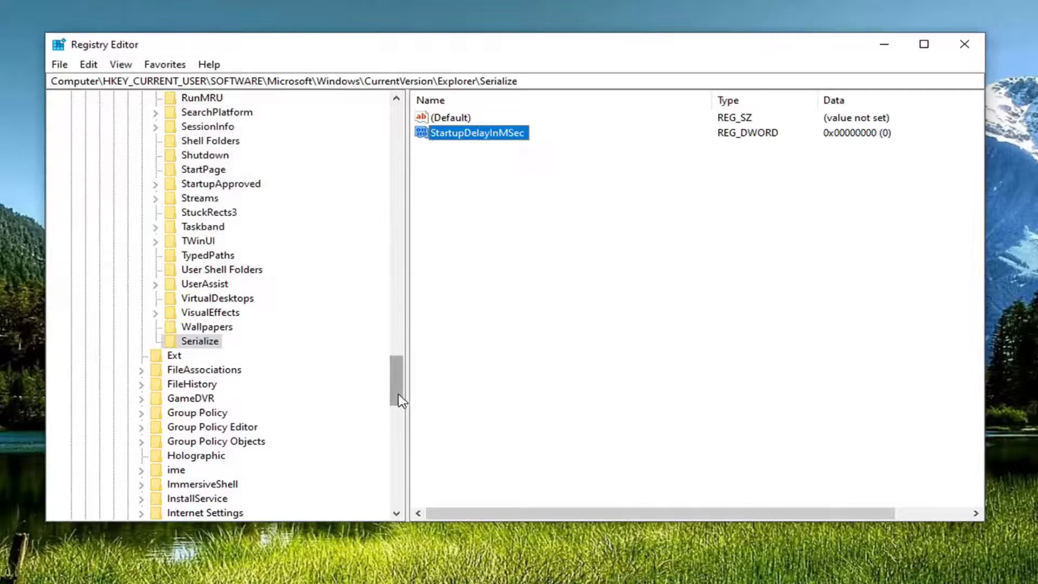
{"action": "left_click_drag", "start_coordinate": [394, 396], "coordinate": [406, 281]}
Collapse the CurrentVersion, Windows, Microsoft, SOFTWARE and HKEY_CURRENT_USER branches and close Registry Editor.
{"action": "left_click", "coordinate": [128, 327]}
{"action": "left_click", "coordinate": [112, 298]}
{"action": "scroll", "coordinate": [108, 313], "scroll_direction": "up", "scroll_amount": 10}
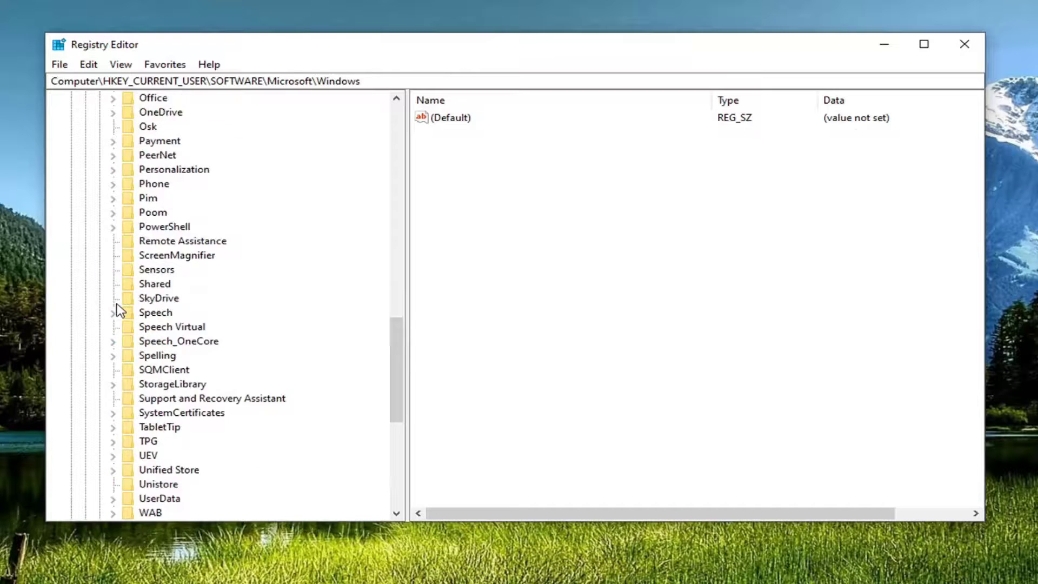
{"action": "scroll", "coordinate": [102, 317], "scroll_direction": "up", "scroll_amount": 15}
{"action": "left_click", "coordinate": [98, 367]}
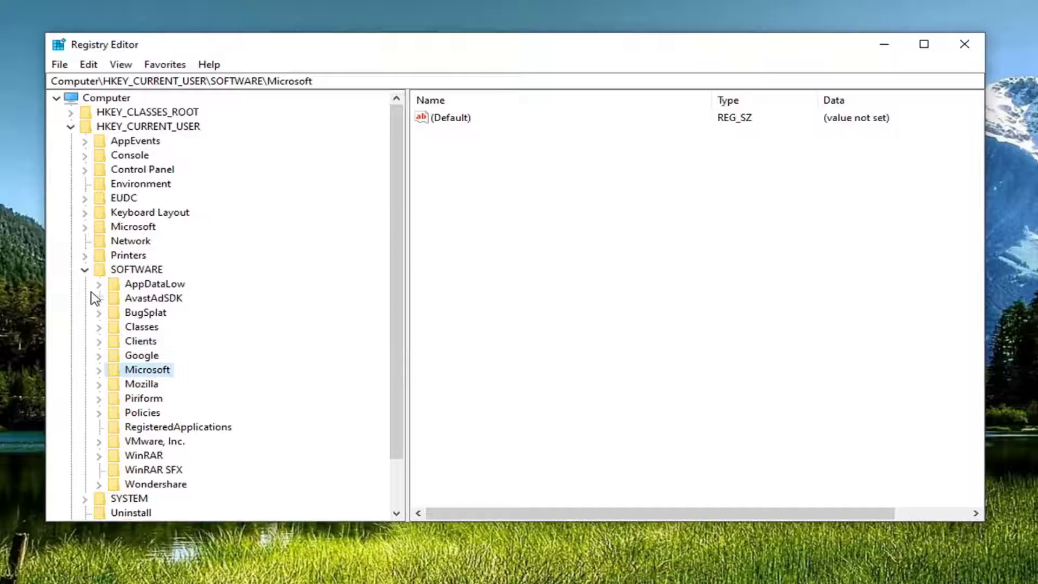
{"action": "left_click", "coordinate": [85, 270]}
{"action": "left_click", "coordinate": [70, 127]}
{"action": "left_click", "coordinate": [75, 99]}
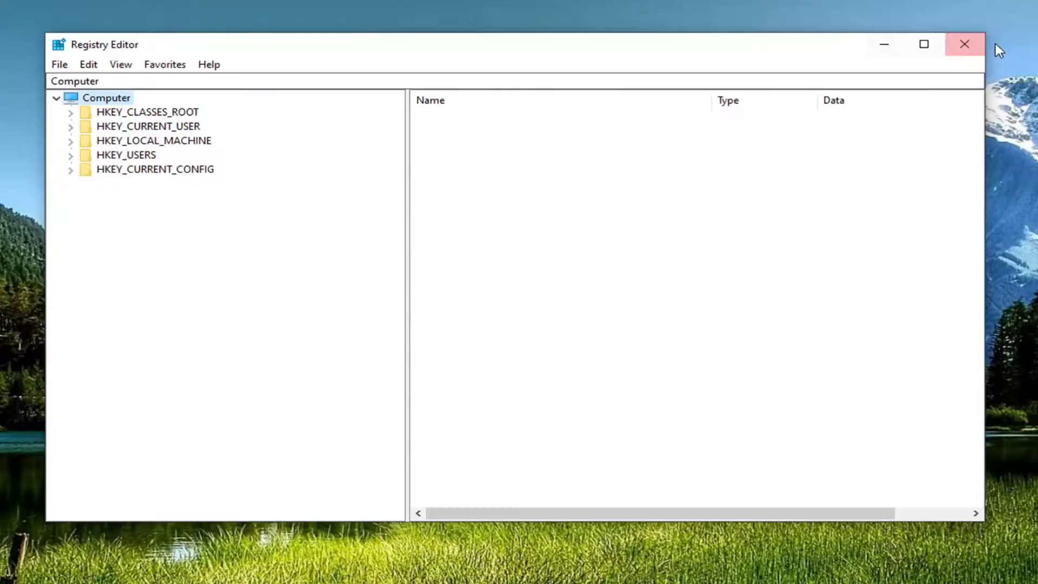